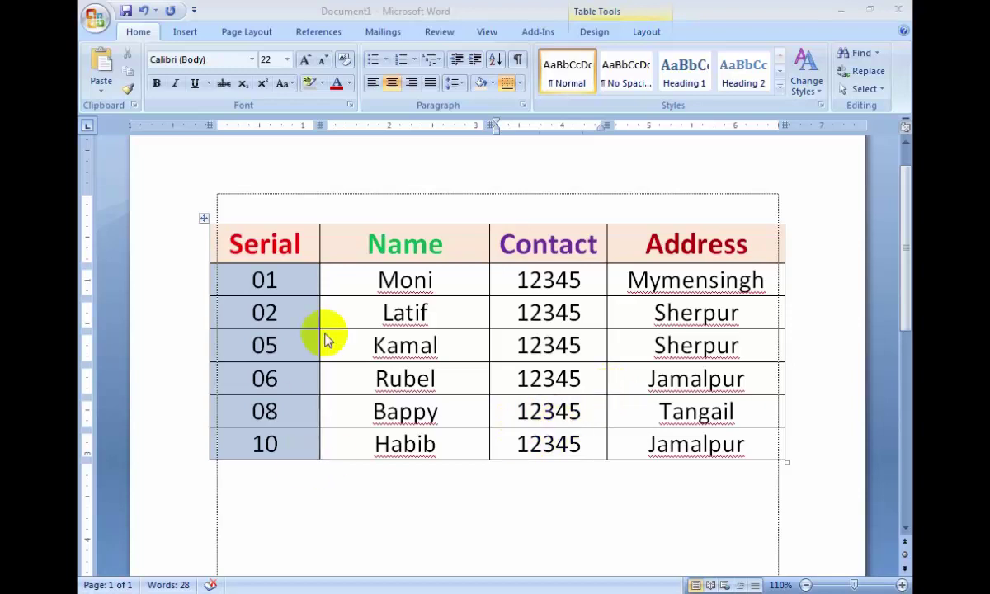
- Align Rubel to the top left of its cell using Table Tools Layout
click(454, 313)
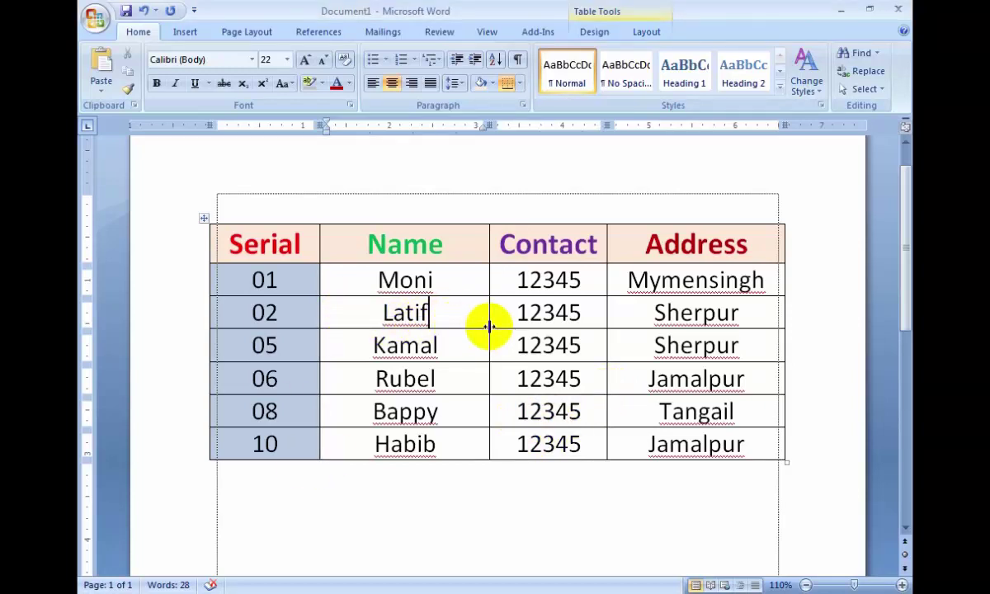
click(646, 33)
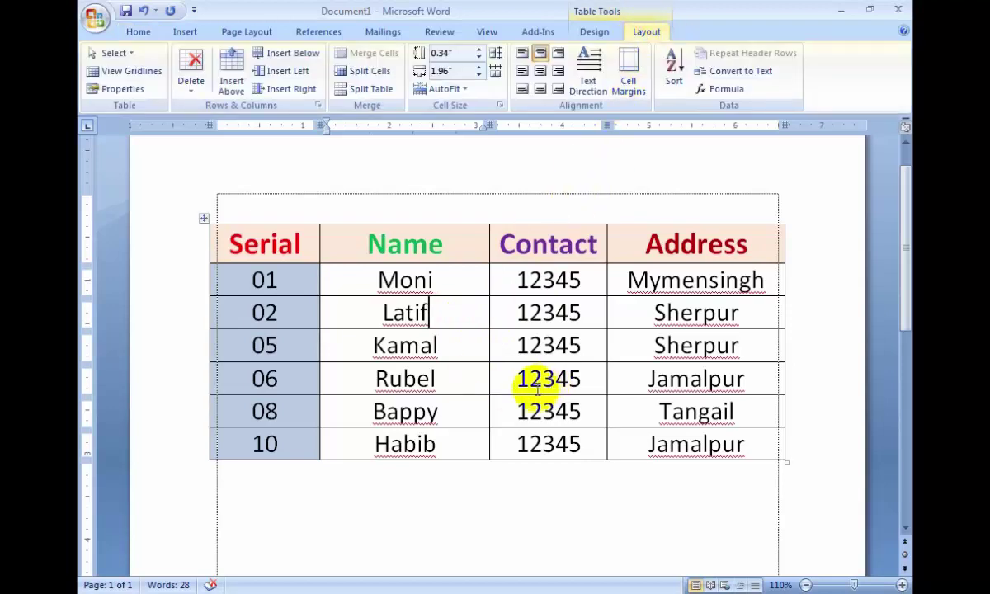
click(445, 381)
click(466, 413)
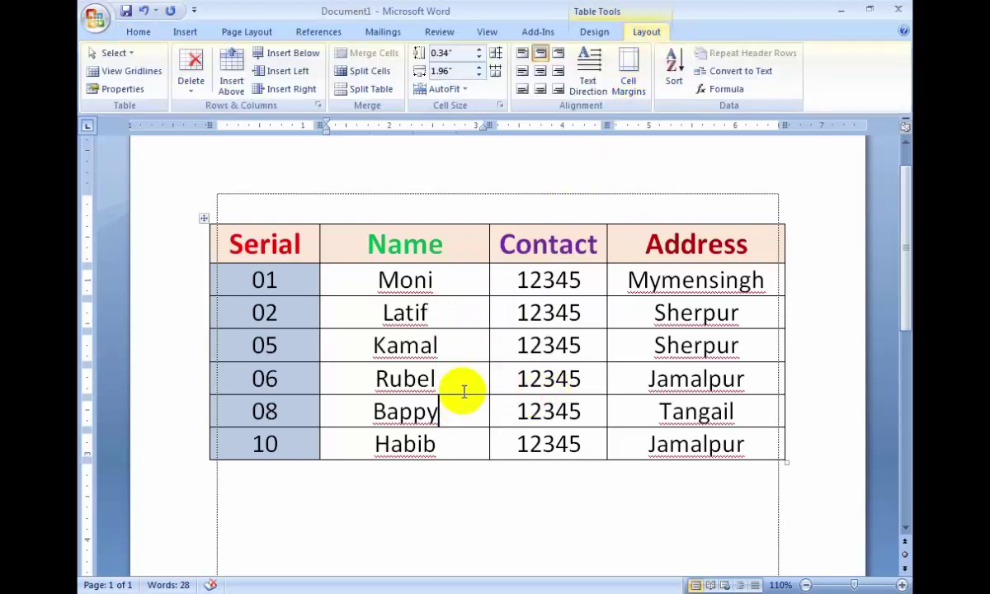
click(467, 314)
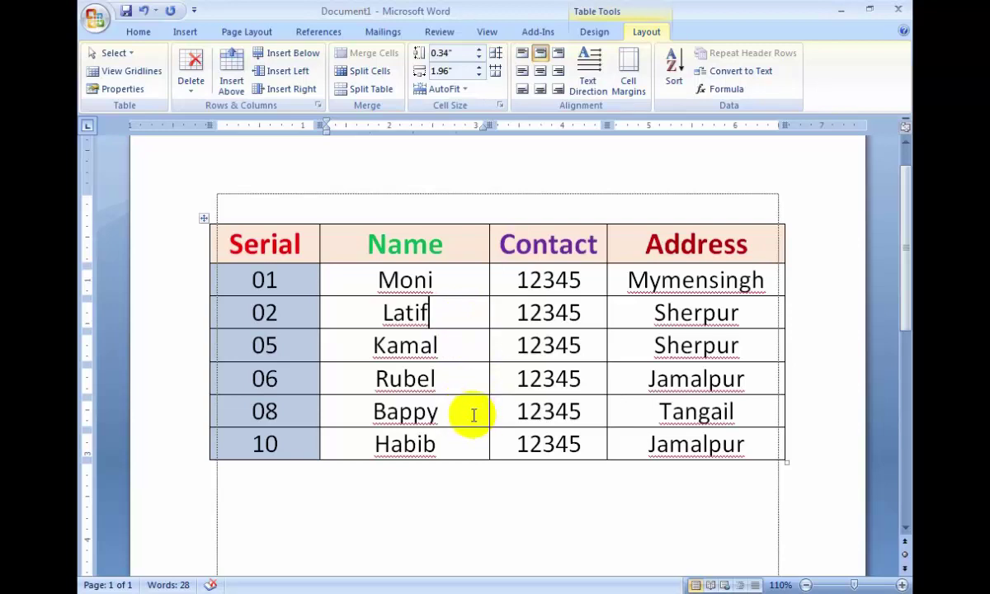
click(437, 378)
click(139, 33)
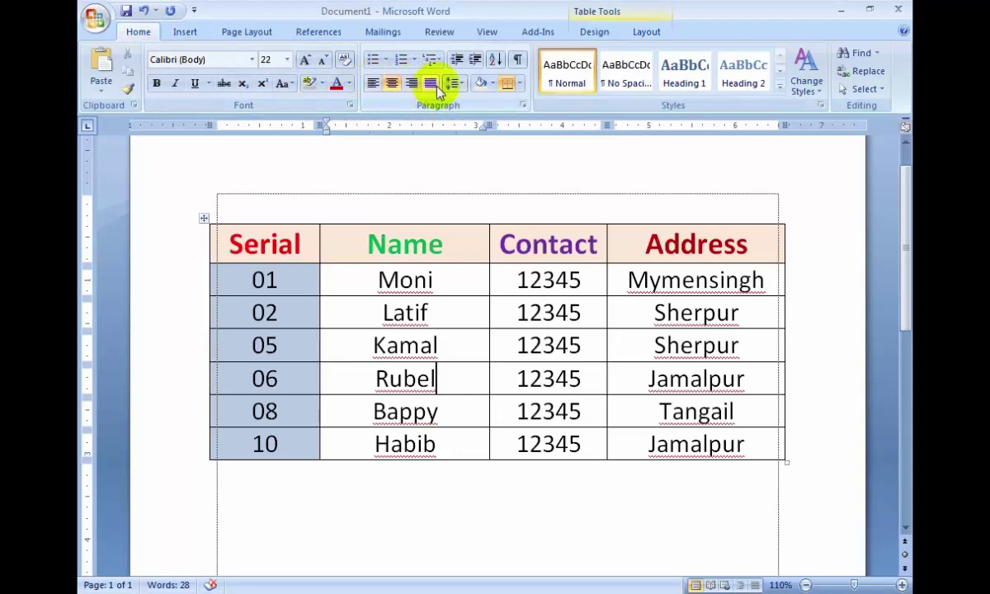
click(646, 32)
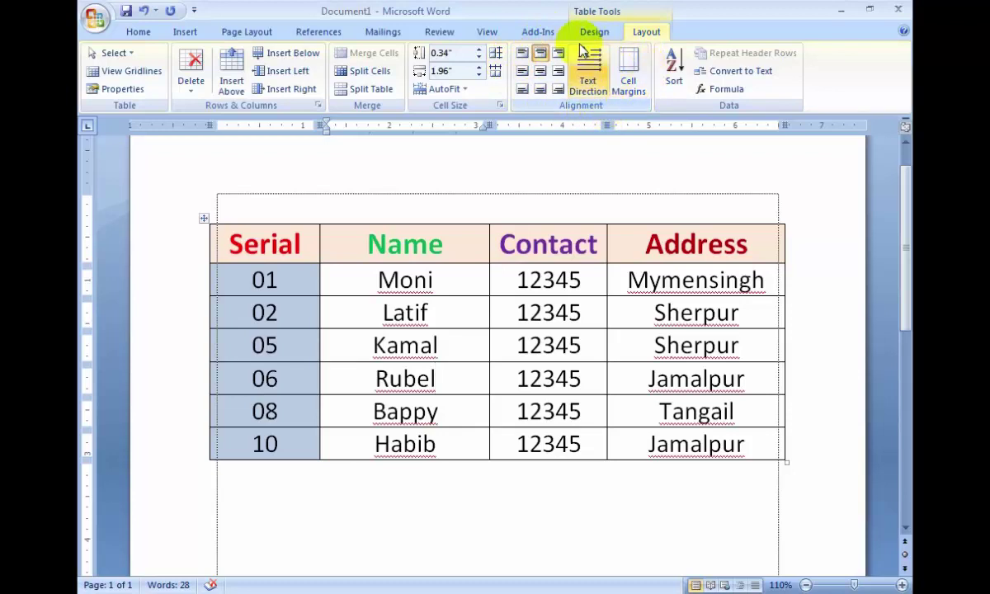
click(521, 54)
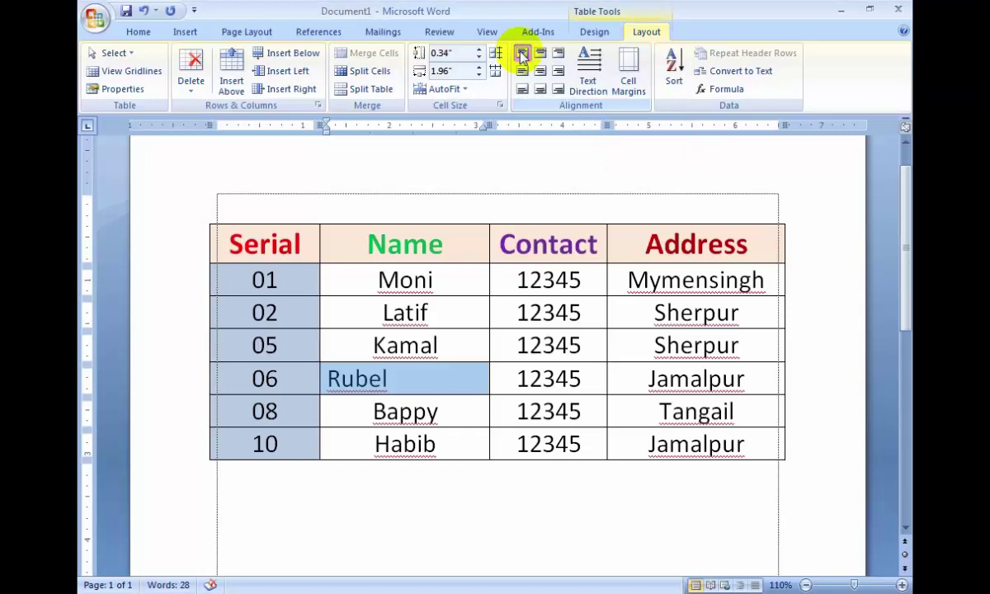
- Drag the 06 row's bottom border down so the row is 0.74" tall
click(355, 379)
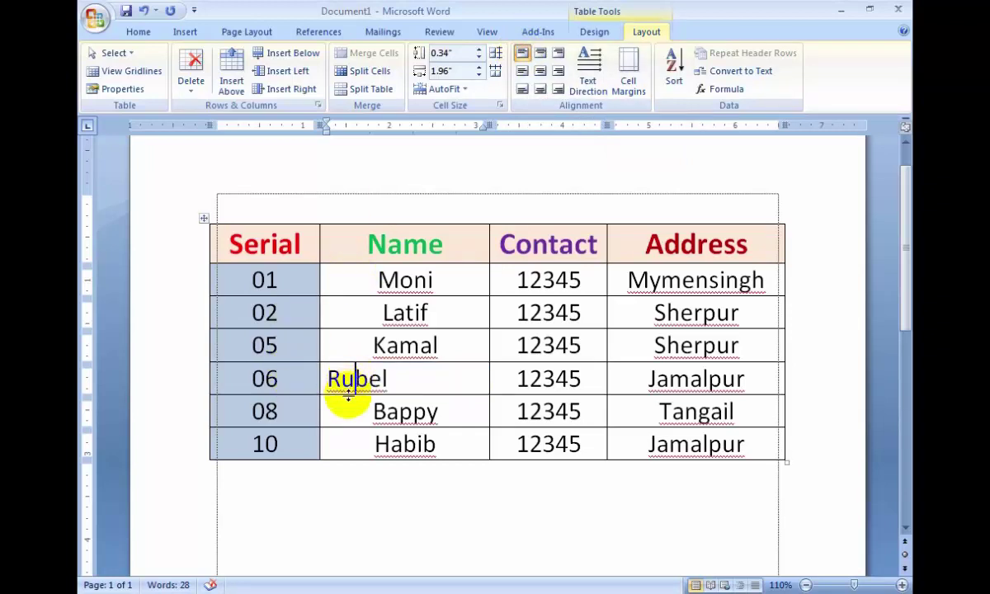
drag(349, 394, 347, 426)
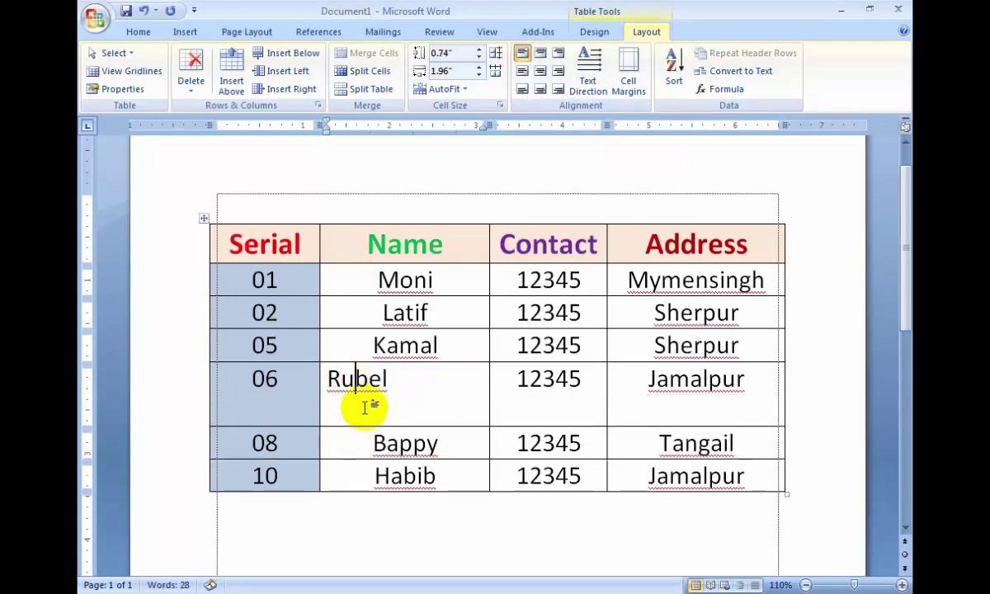
click(522, 55)
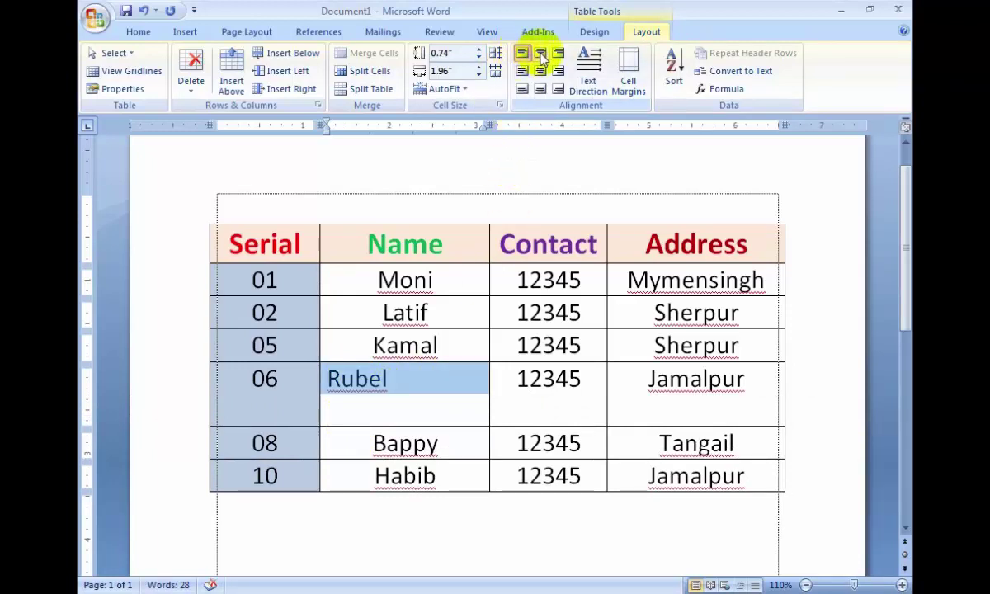
- Try Align Top Center and Align Top Right on Rubel, settling on Align Top Center
click(541, 53)
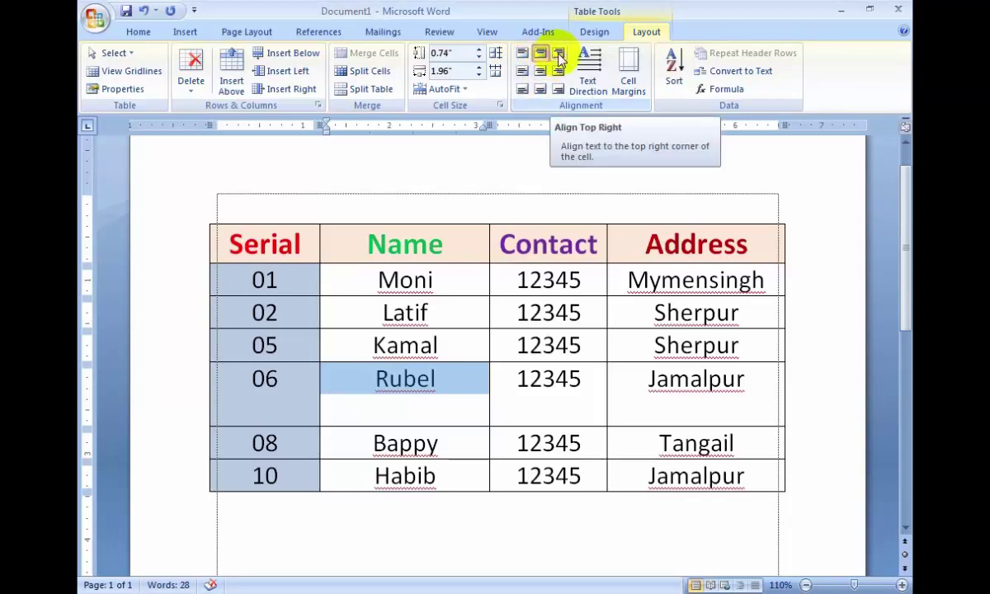
click(558, 54)
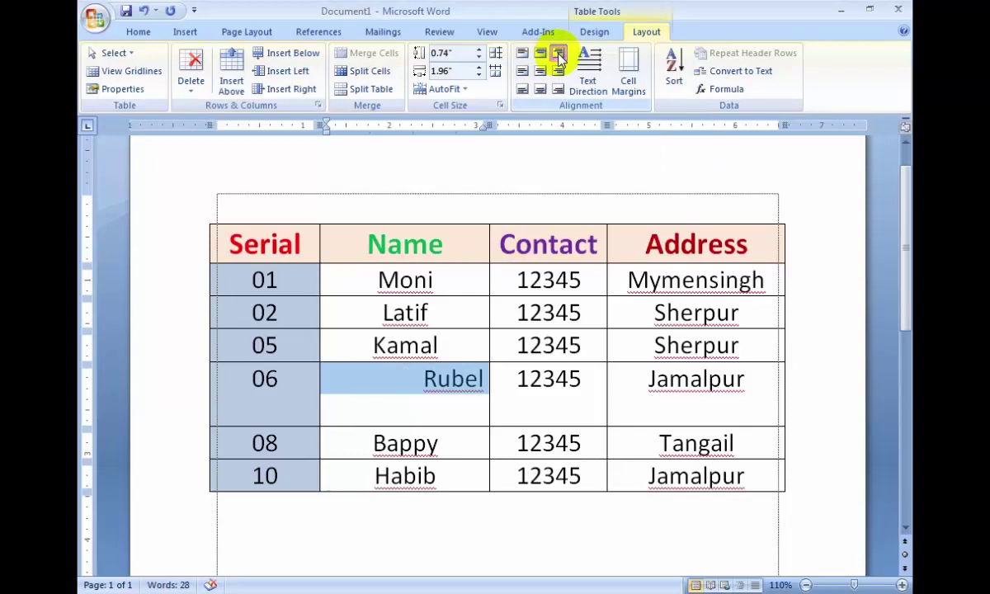
click(442, 384)
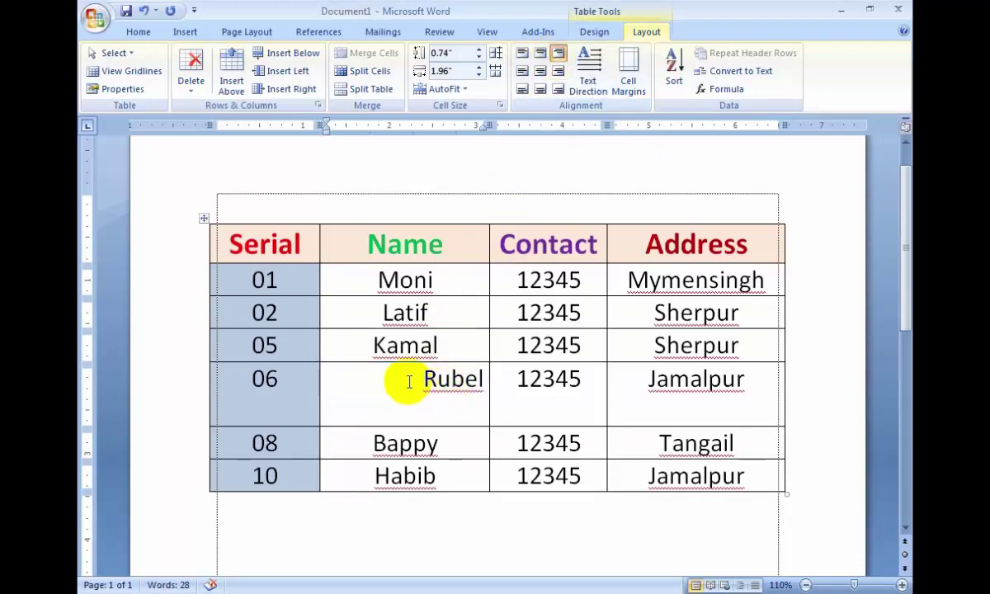
click(425, 379)
click(541, 53)
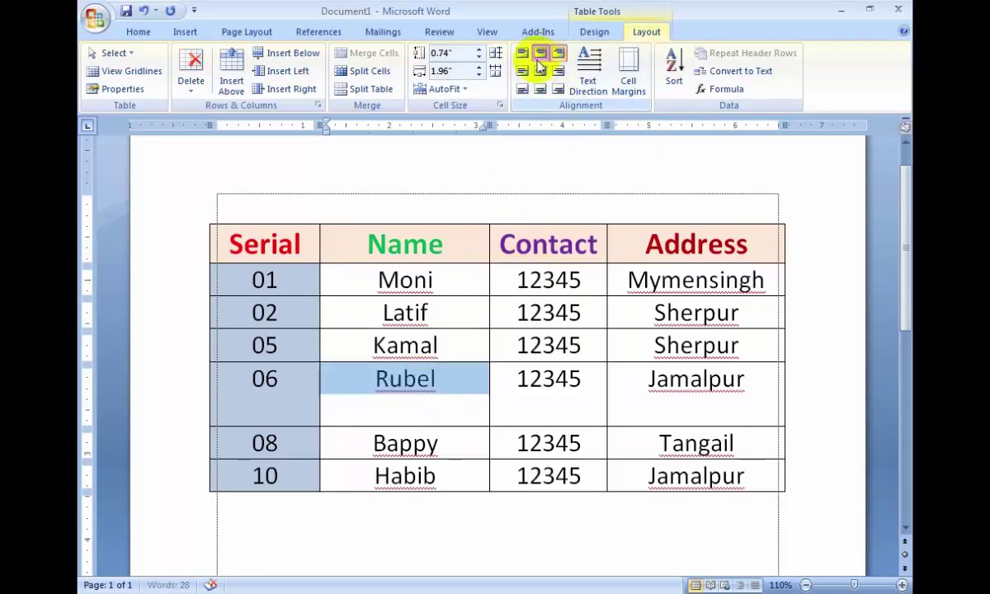
click(404, 381)
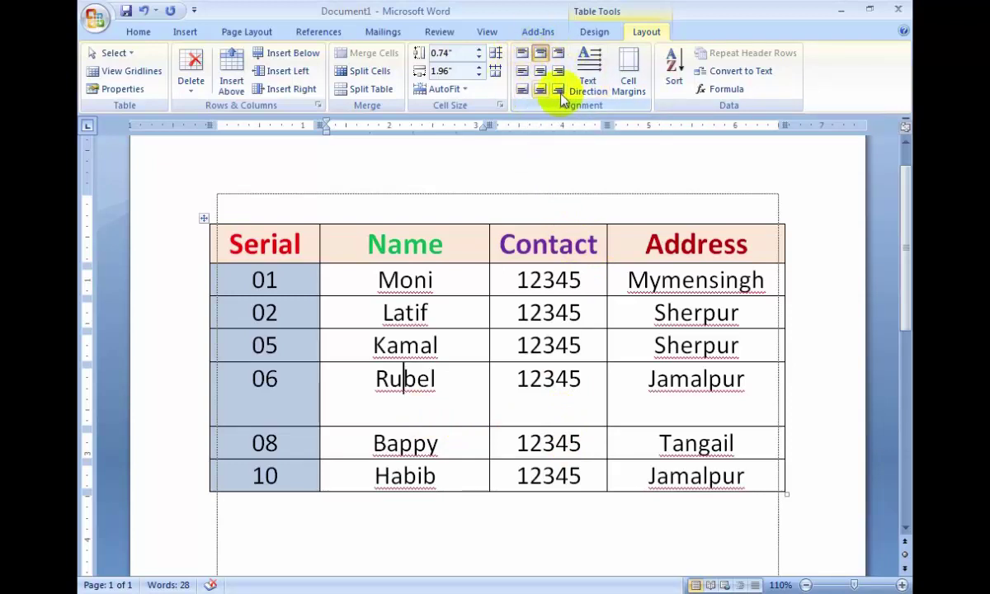
- Compare Align Center Right, Top Left and Top Center on Rubel, ending with Align Center
click(540, 73)
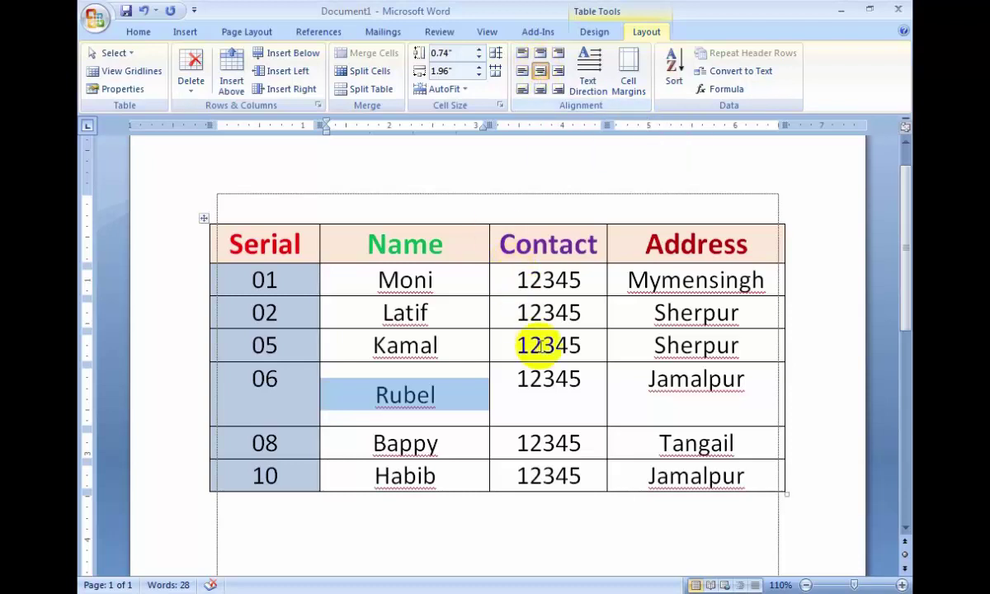
click(462, 400)
click(390, 396)
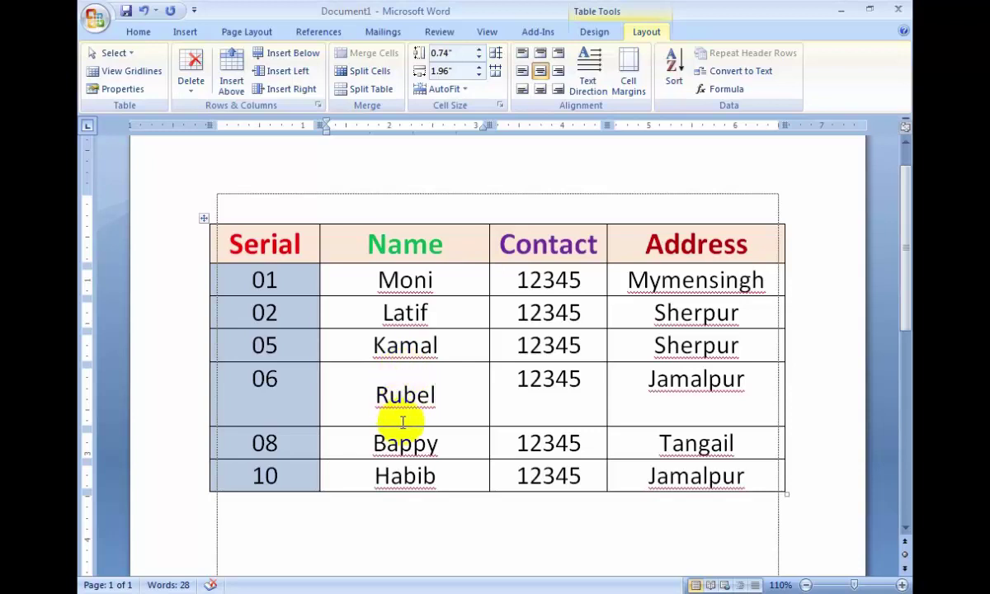
click(411, 393)
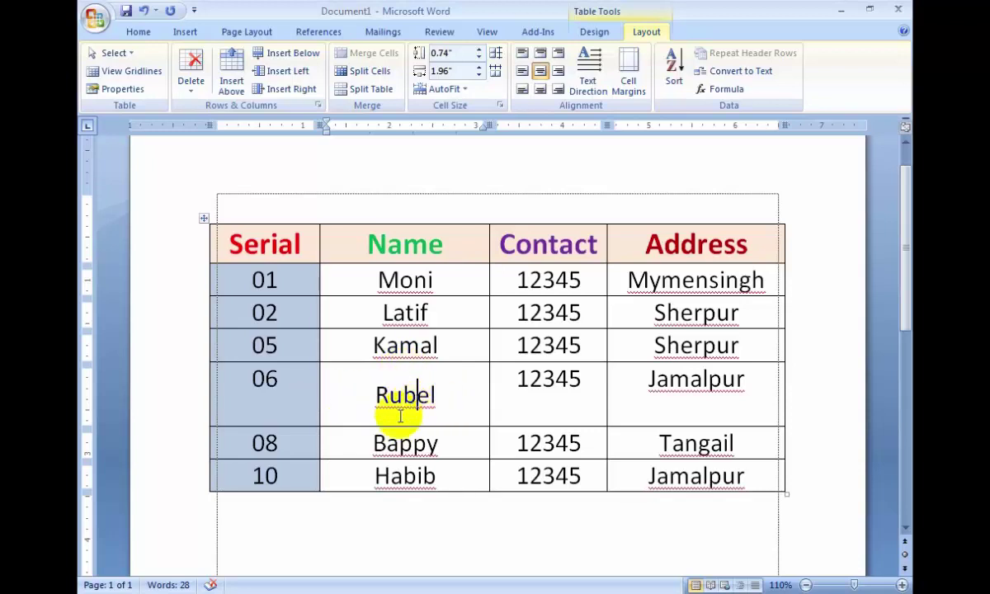
click(559, 73)
click(522, 53)
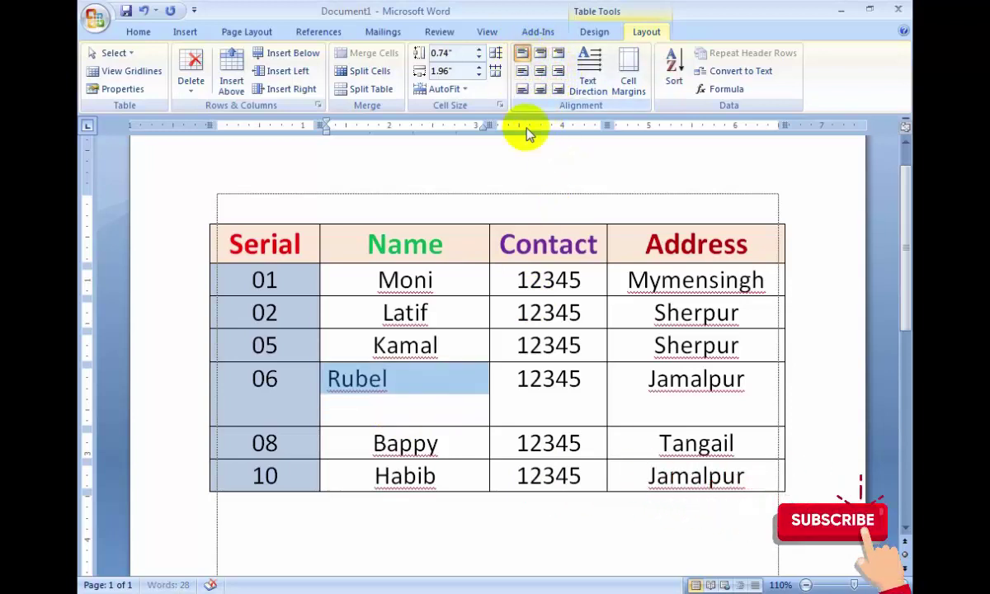
click(441, 390)
click(370, 380)
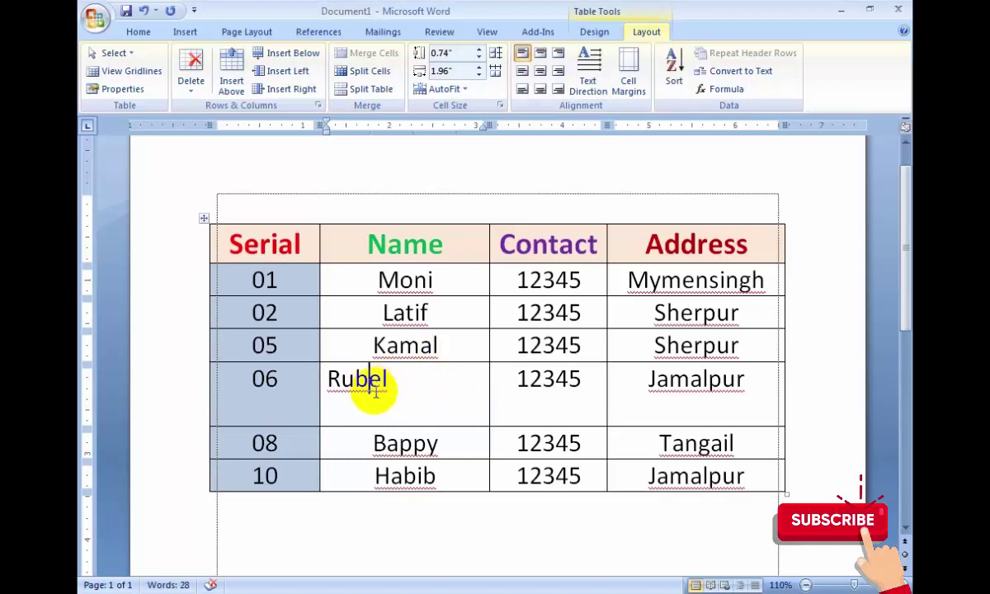
click(540, 53)
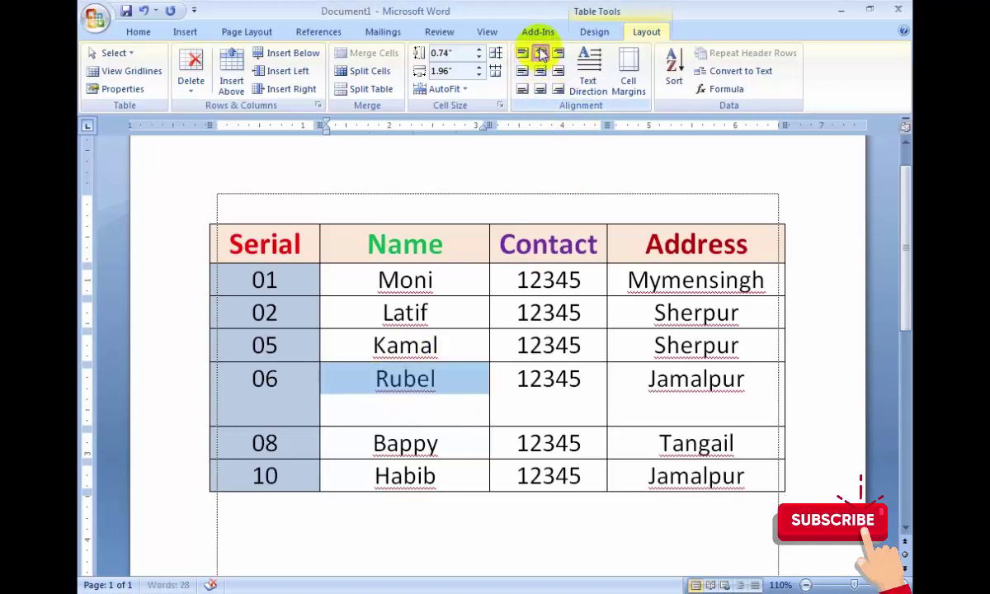
click(540, 71)
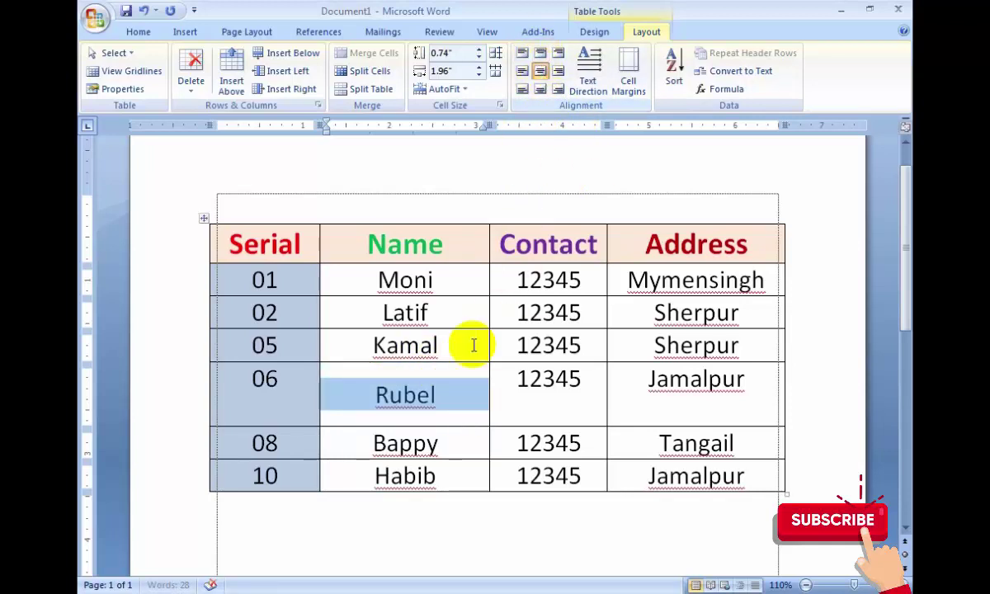
click(442, 394)
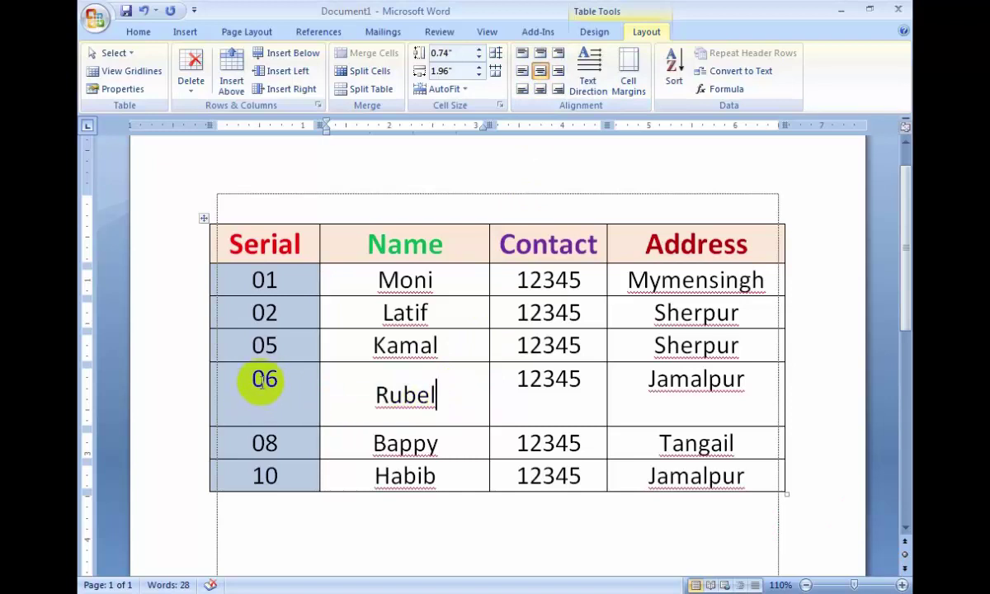
click(417, 396)
- Select the whole 06 row (06, Rubel, 12345, Jamalpur) and apply Align Center
drag(514, 385, 684, 387)
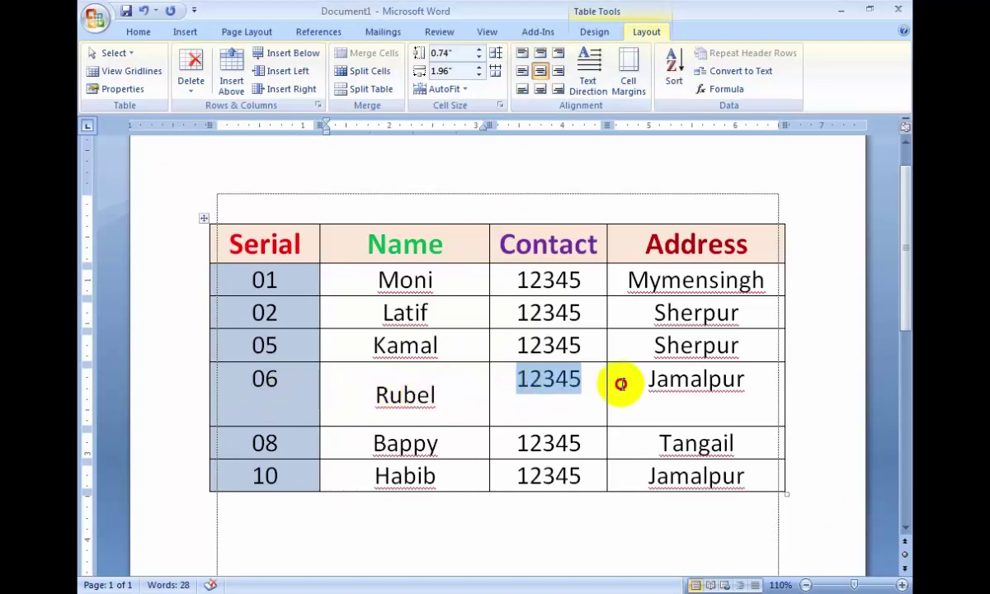
drag(221, 383, 707, 381)
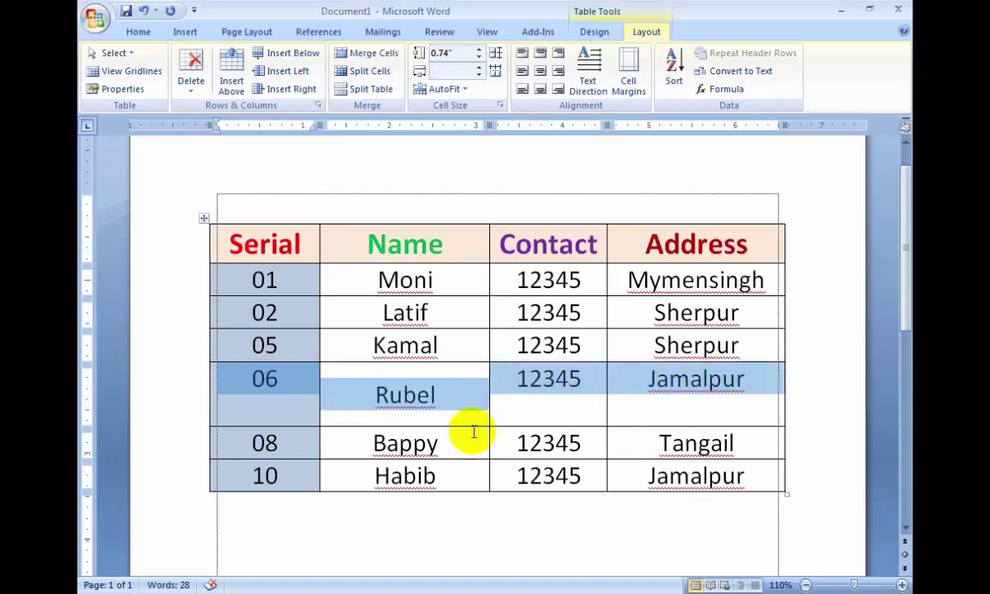
click(540, 72)
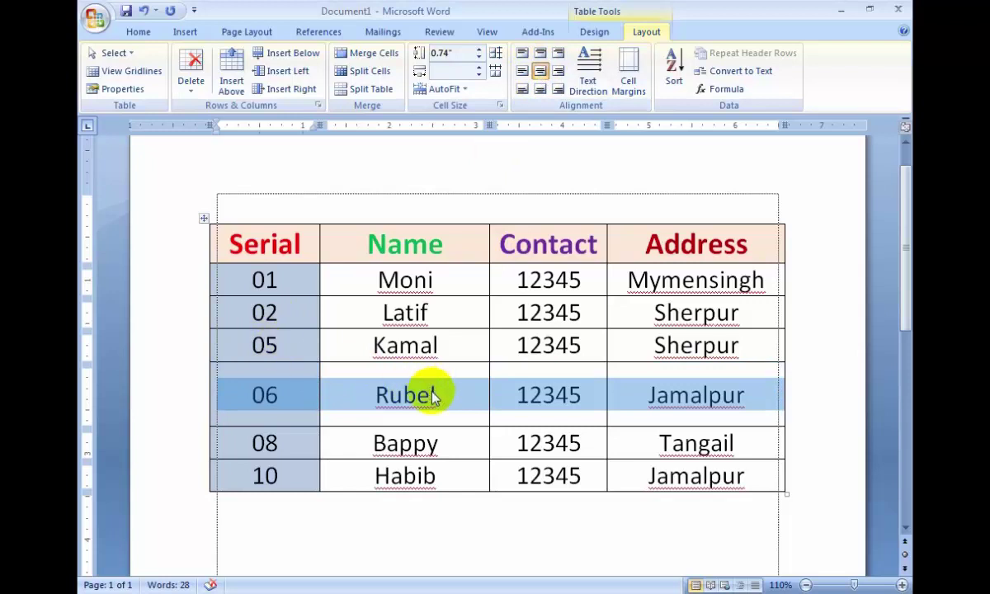
click(456, 402)
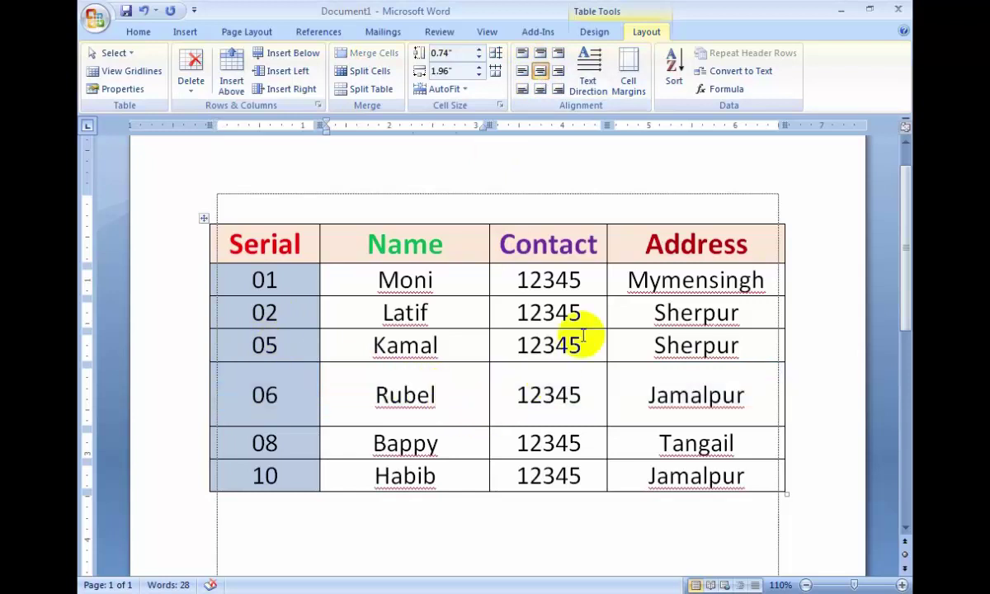
drag(440, 394, 360, 398)
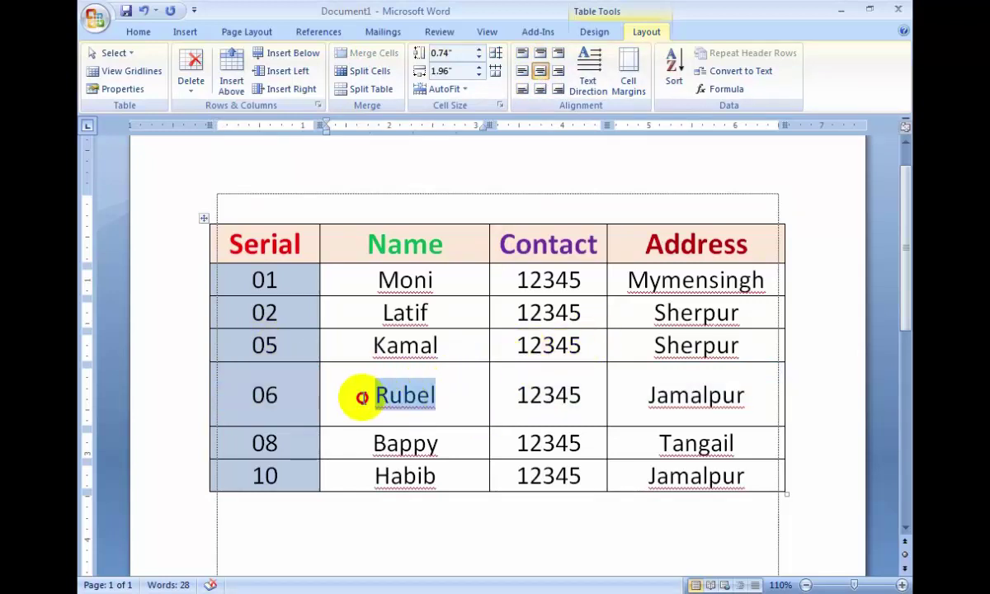
click(589, 71)
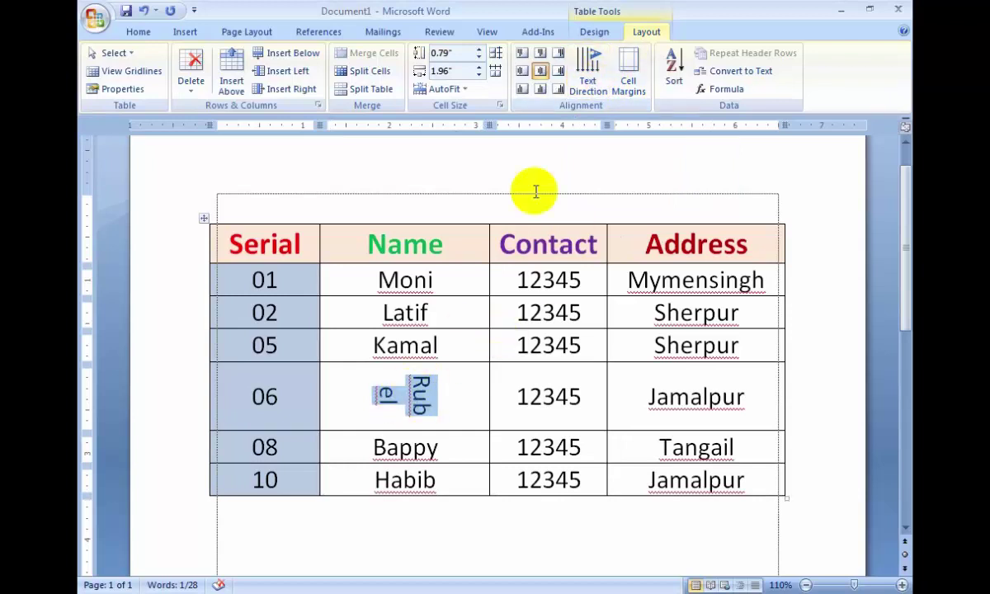
click(595, 81)
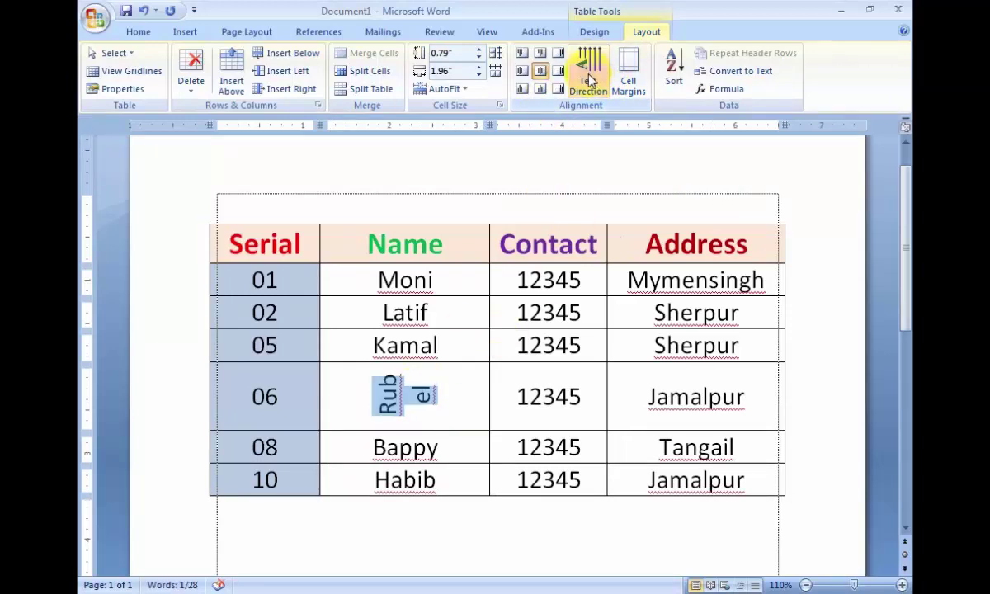
click(591, 79)
click(590, 77)
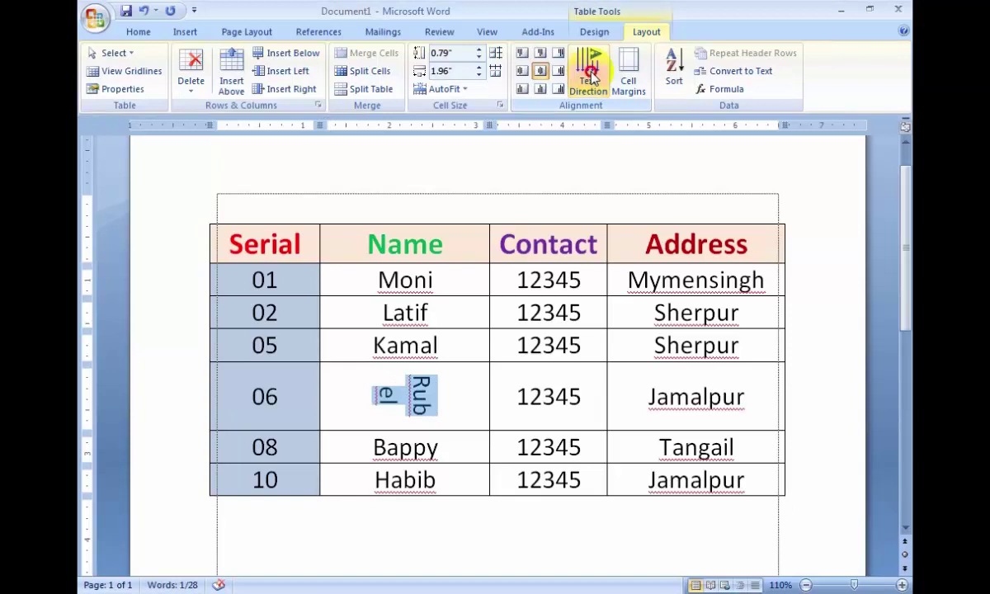
click(592, 78)
click(592, 79)
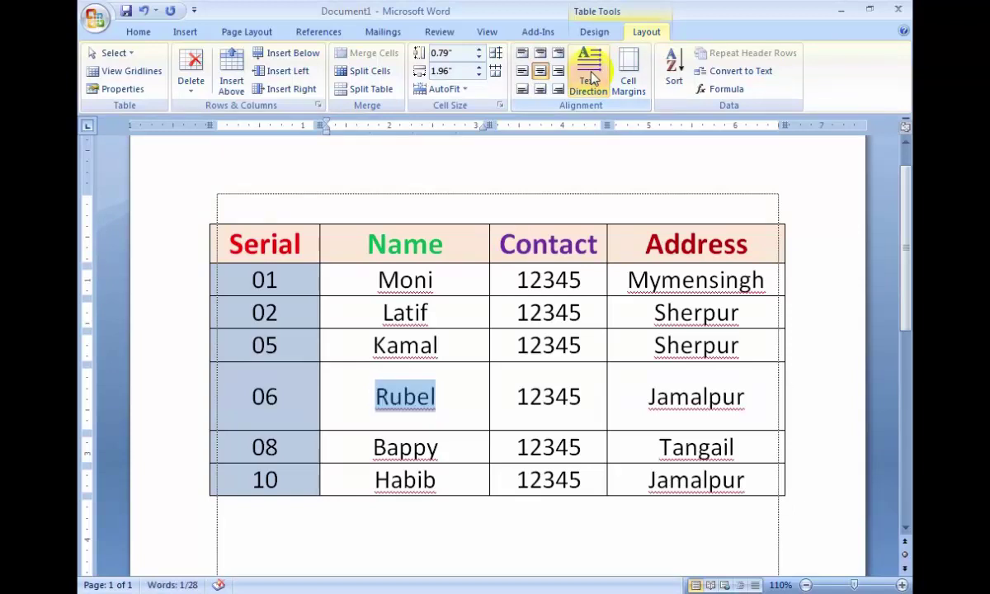
click(592, 78)
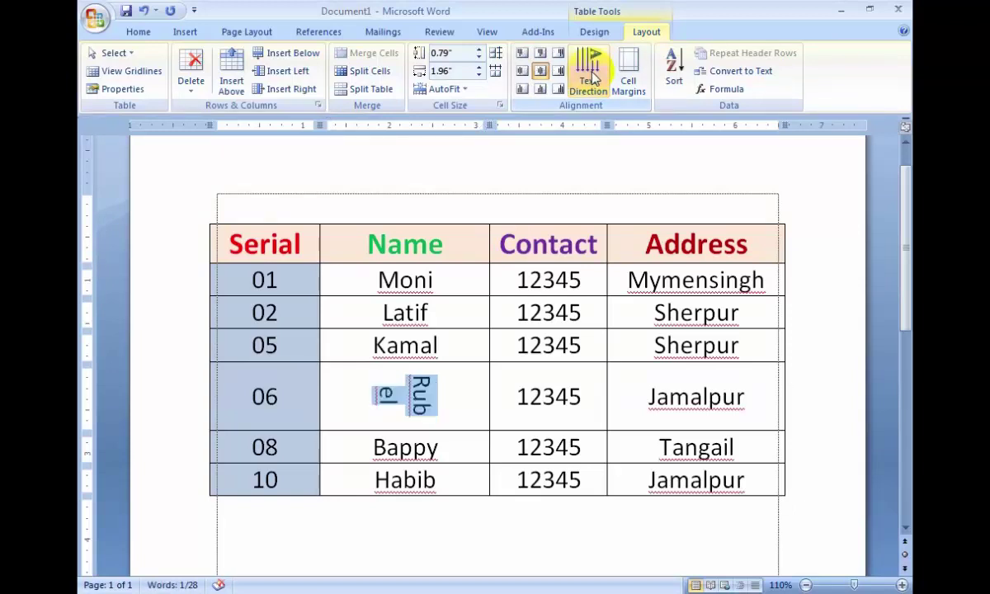
click(592, 78)
click(592, 78)
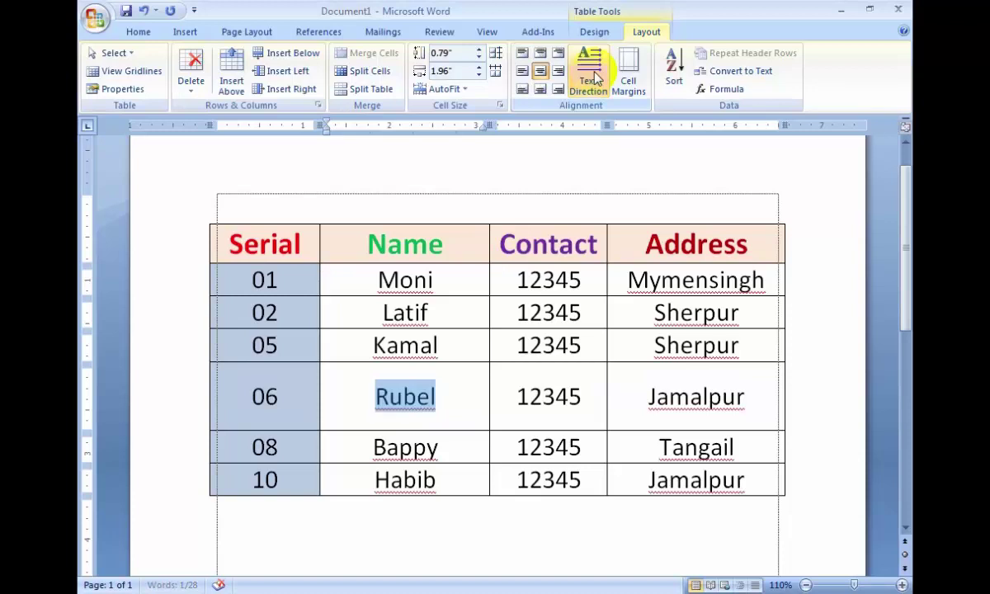
click(458, 402)
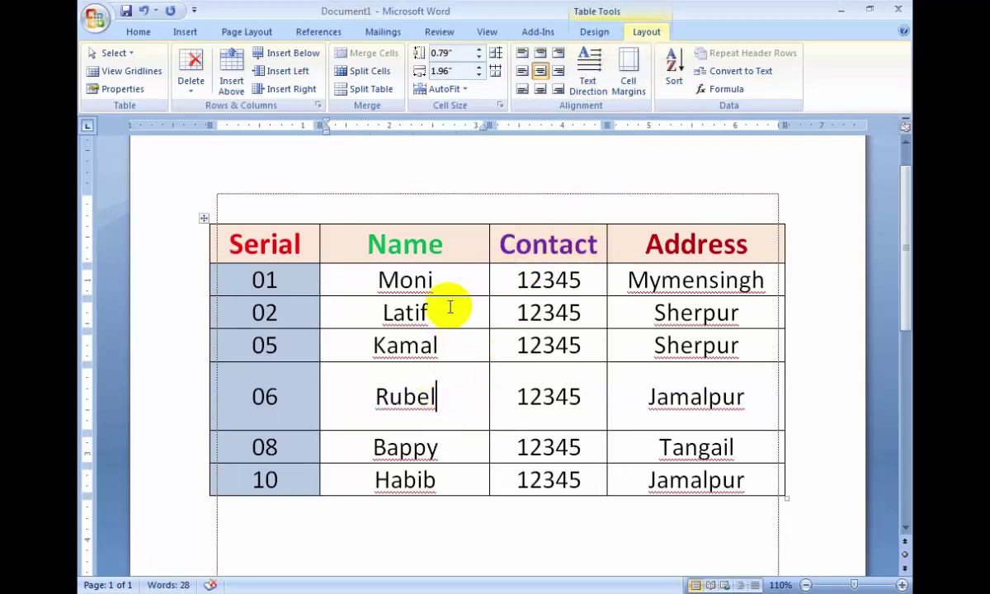
- Set the table's default top cell margin to 0.05" in Cell Margins
drag(433, 312, 375, 310)
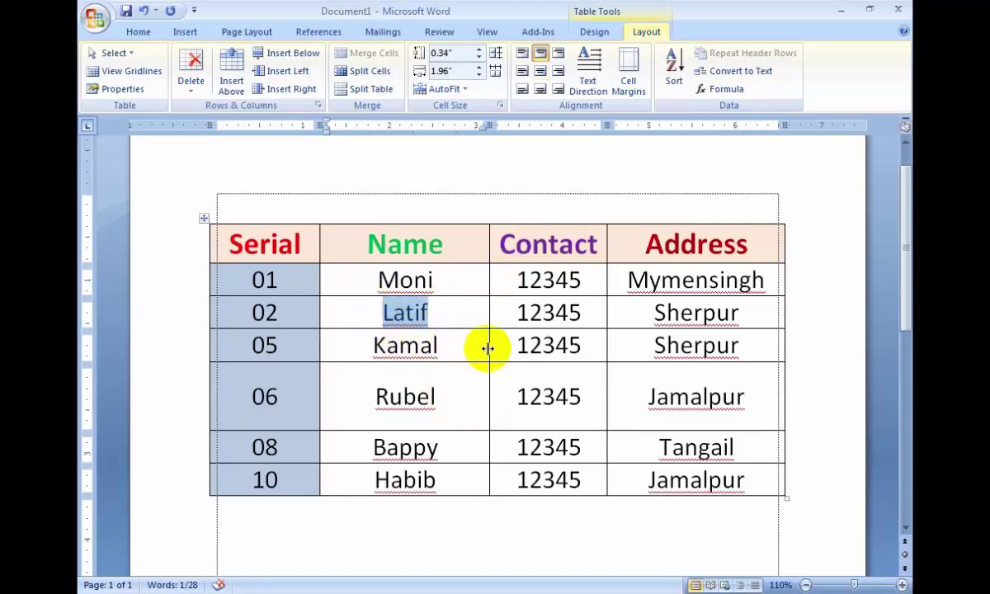
click(634, 80)
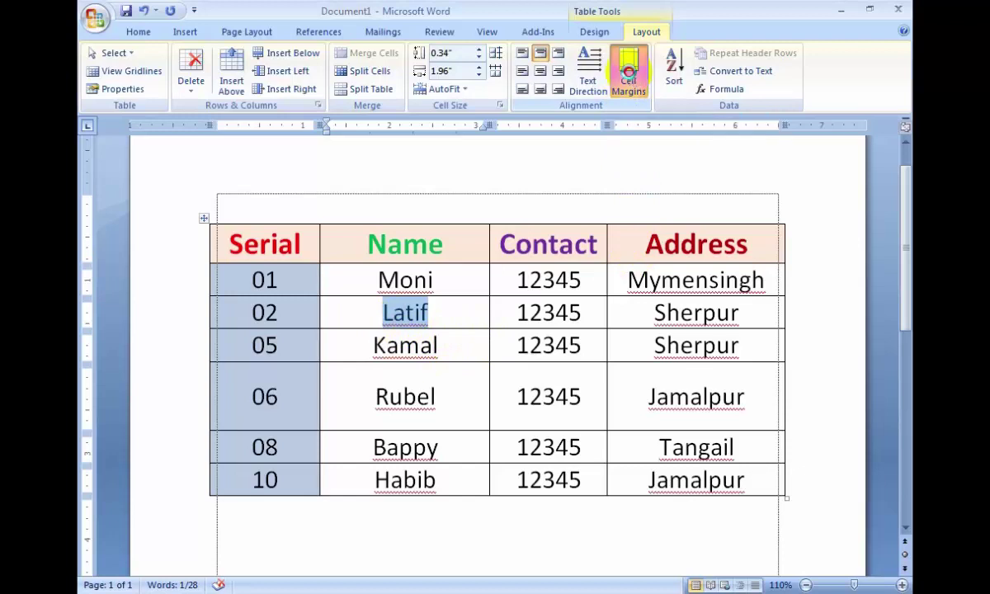
drag(596, 176, 693, 171)
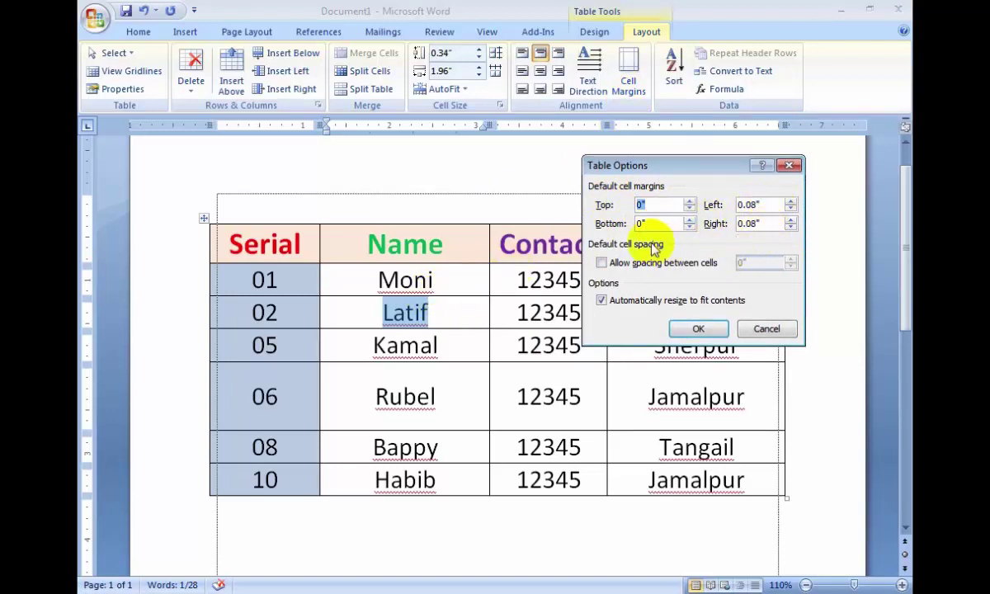
click(681, 206)
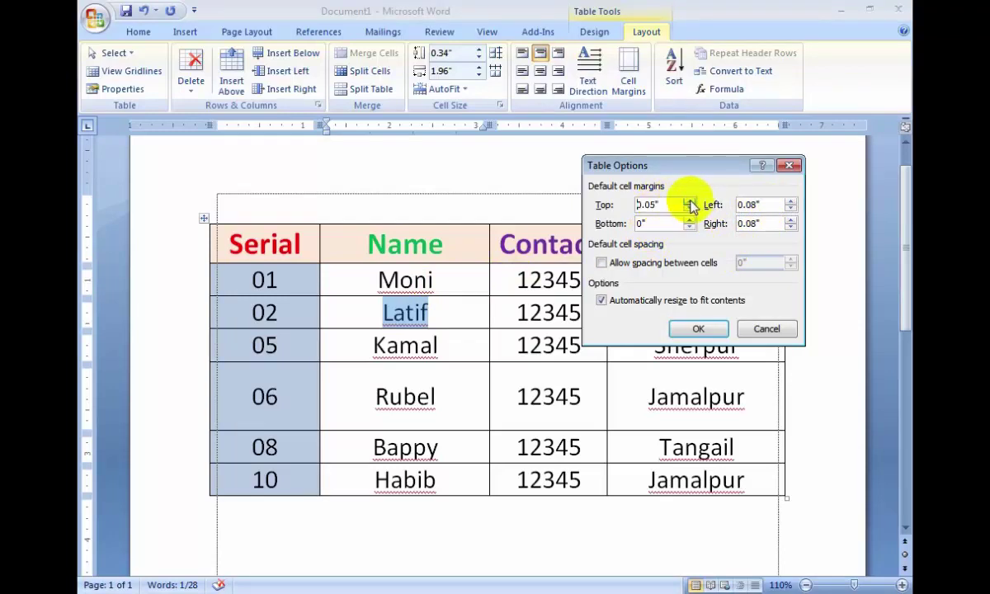
click(705, 329)
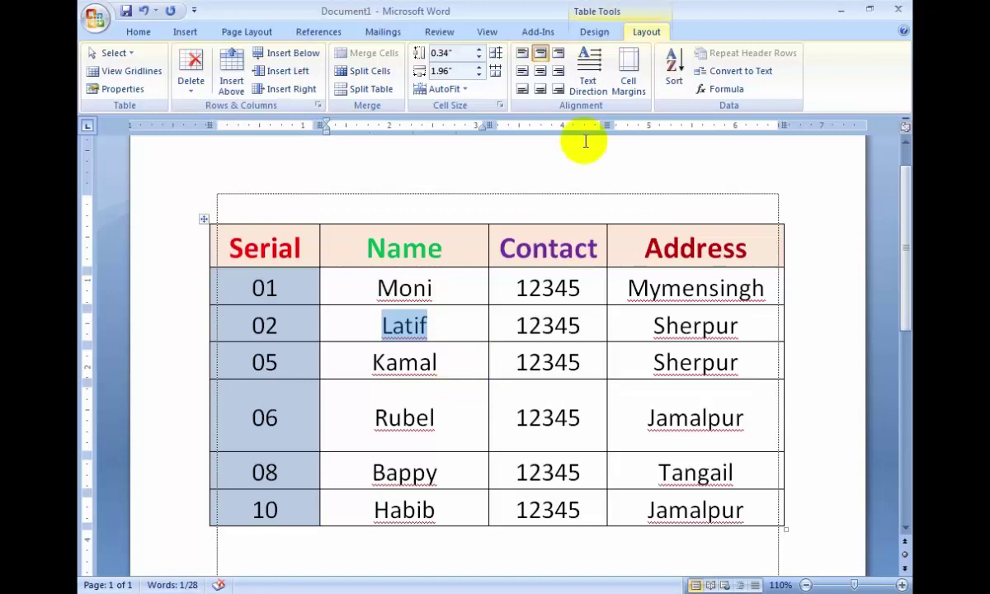
- Raise the table's default top cell margin to 0.1", then set the bottom margin to 0.1"
click(630, 83)
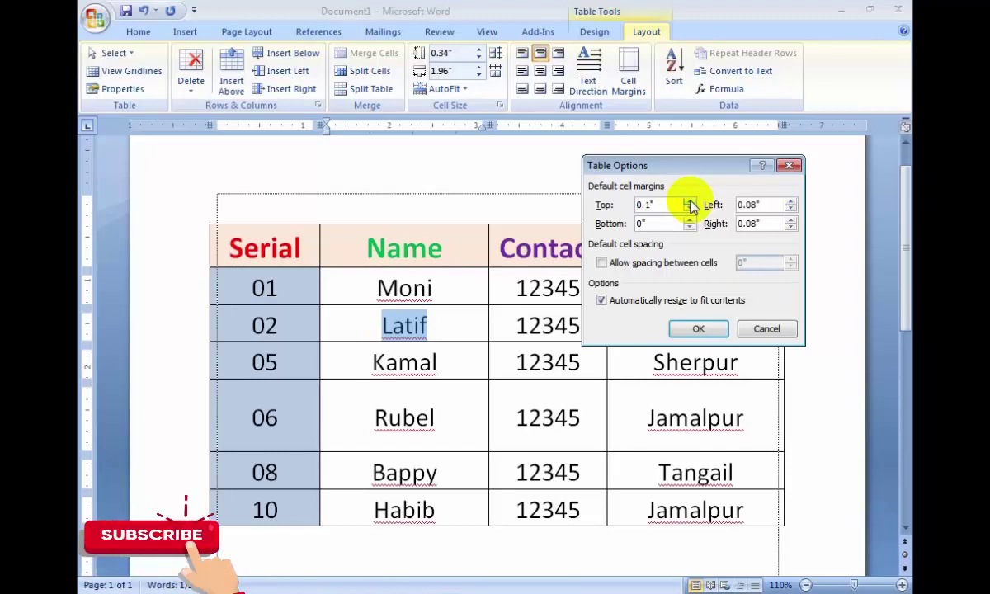
click(691, 330)
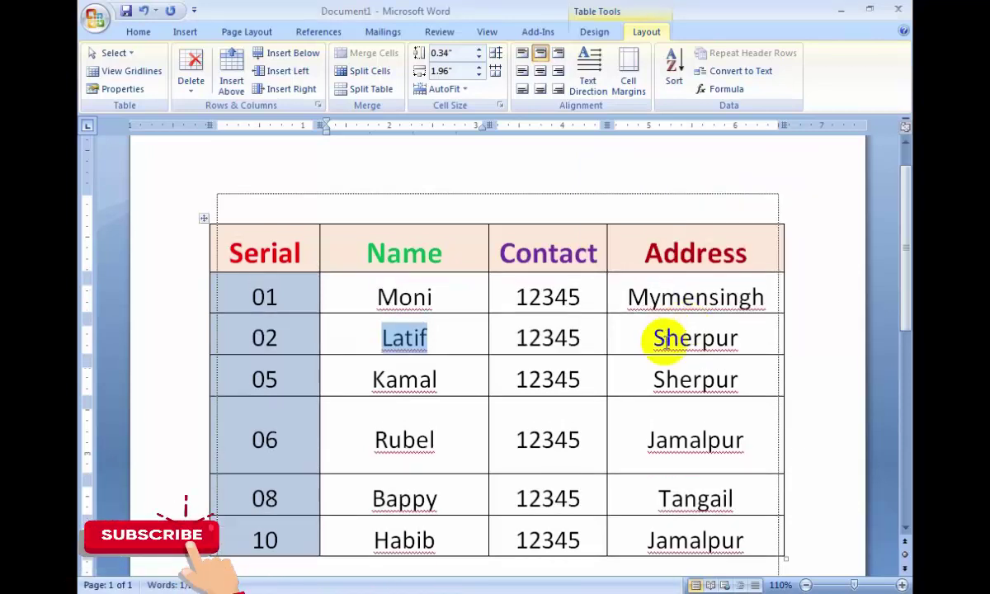
click(451, 336)
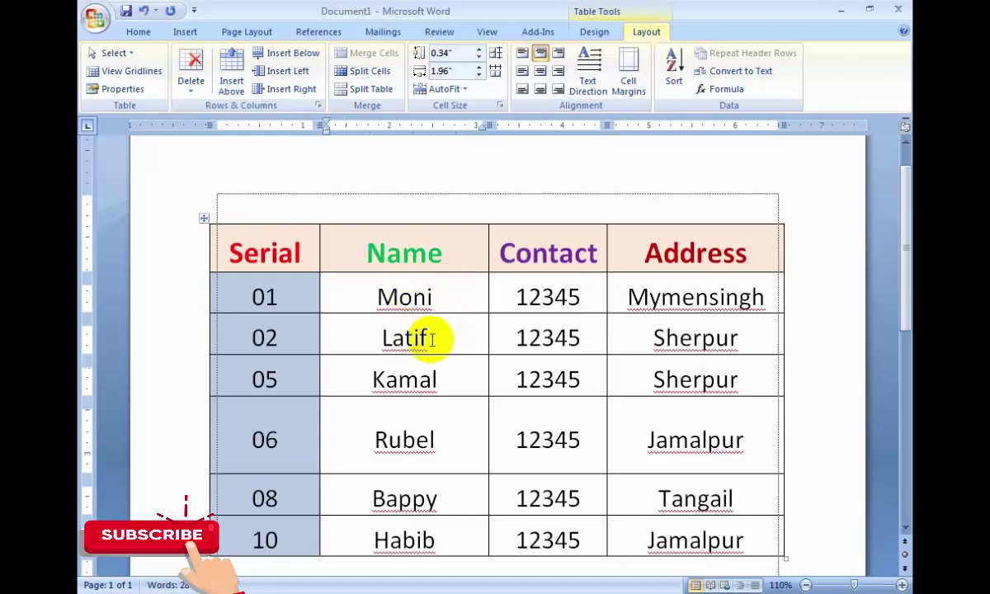
drag(426, 336, 360, 338)
click(627, 74)
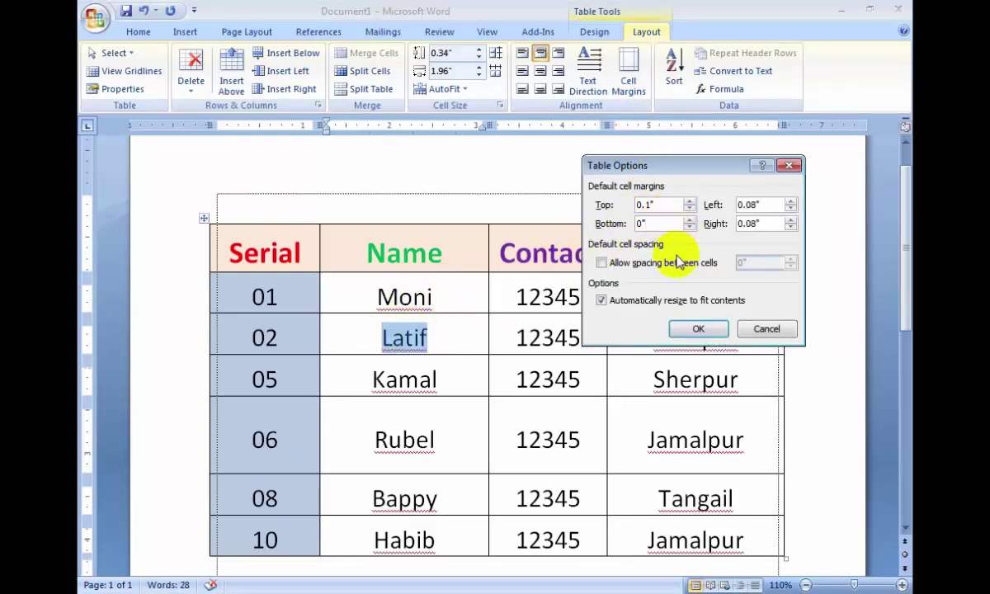
drag(657, 223, 585, 216)
text(.1)
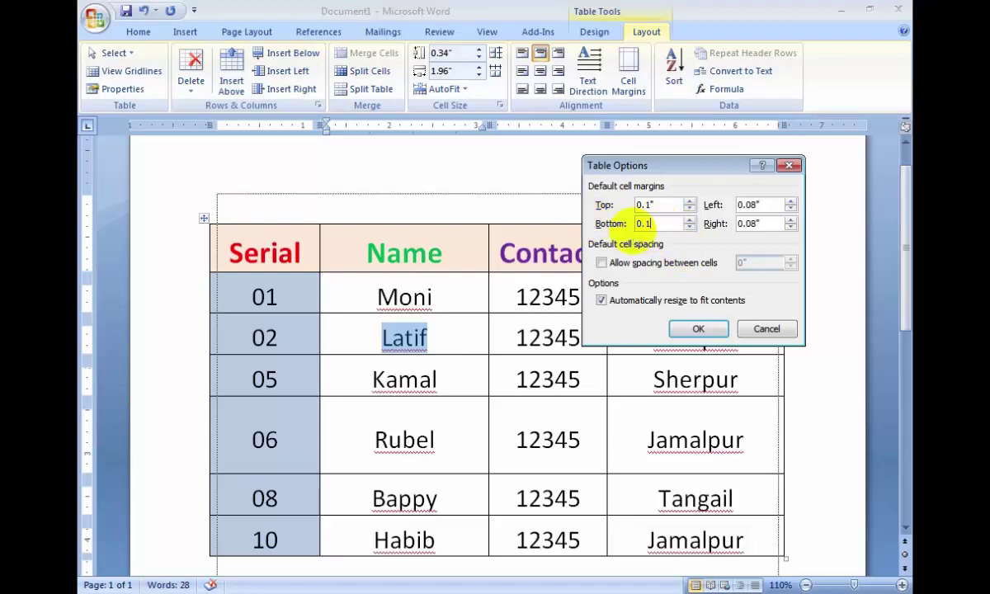
click(698, 328)
click(406, 303)
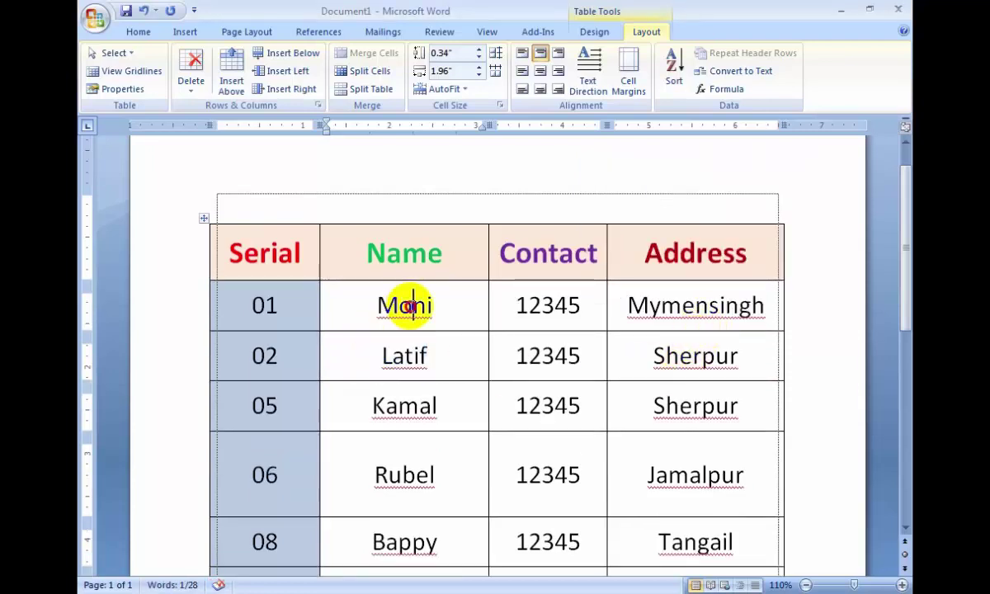
click(400, 357)
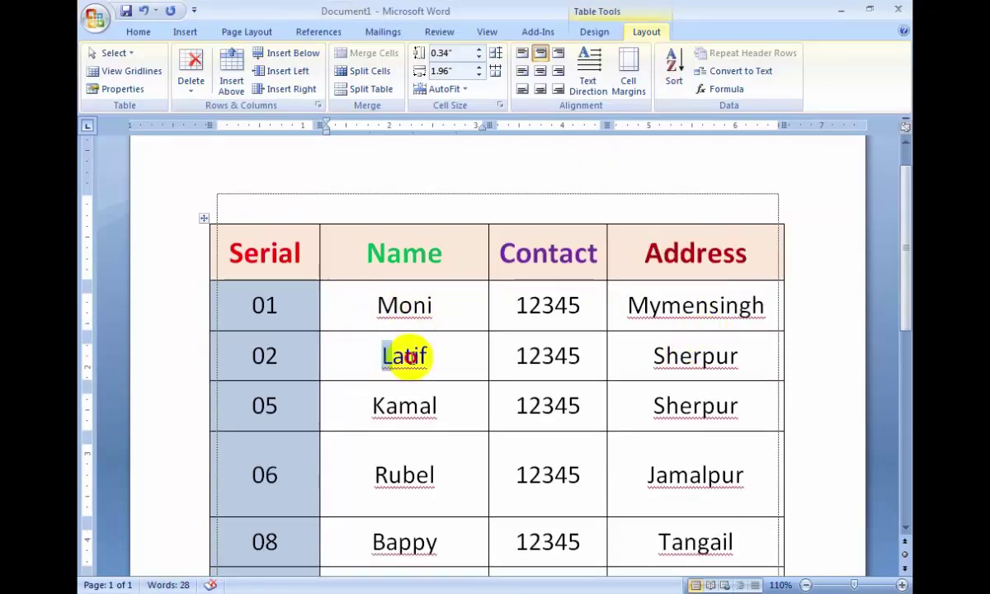
drag(381, 356, 445, 354)
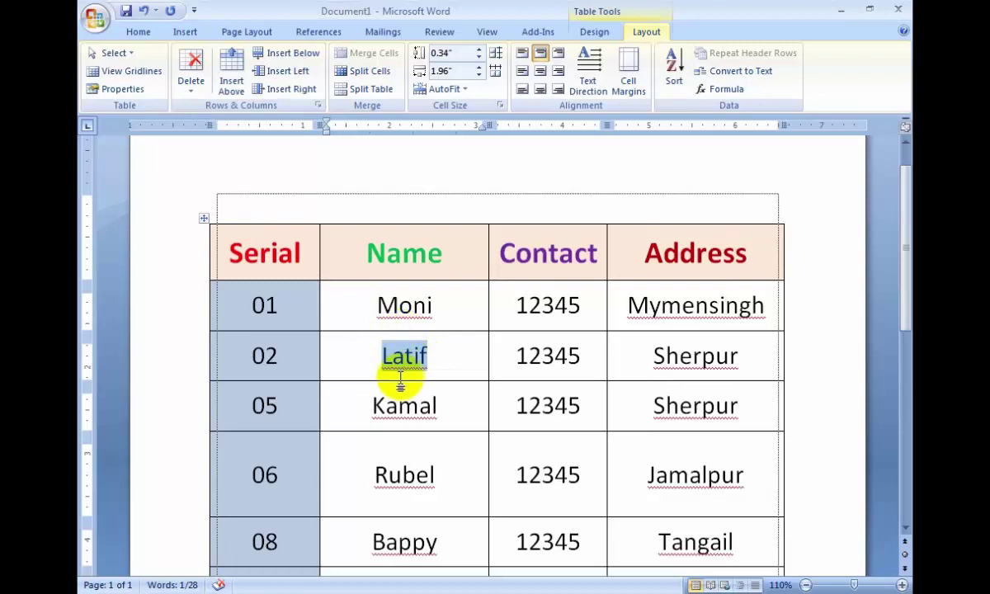
scroll(421, 404, down, 2)
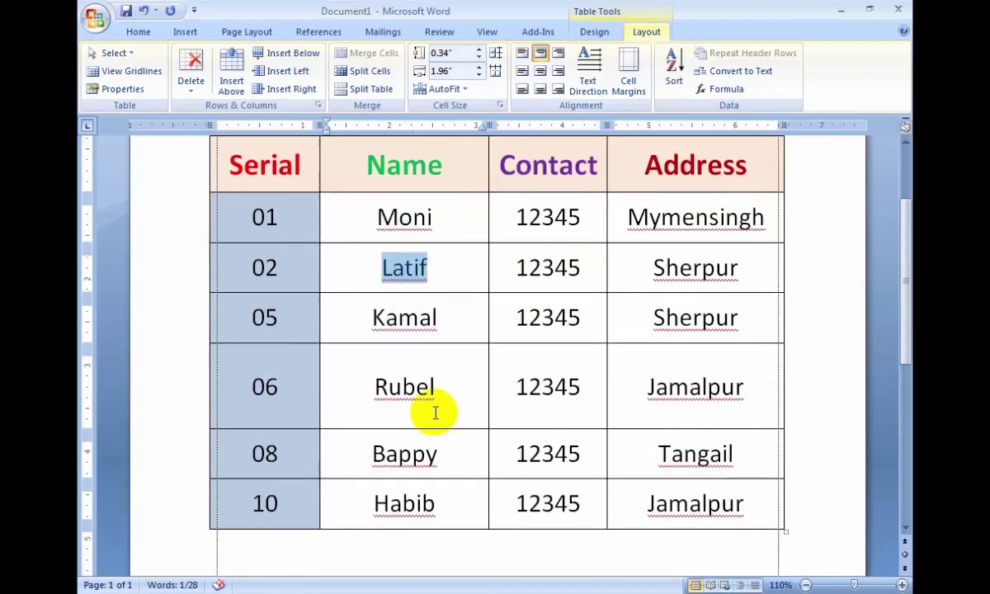
scroll(437, 409, down, 1)
scroll(578, 322, up, 3)
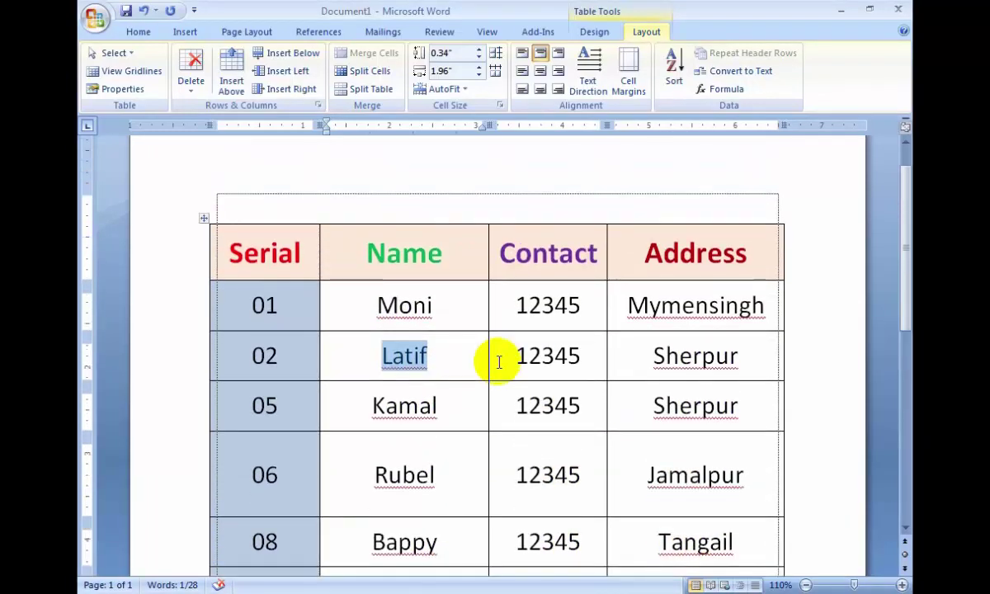
click(445, 358)
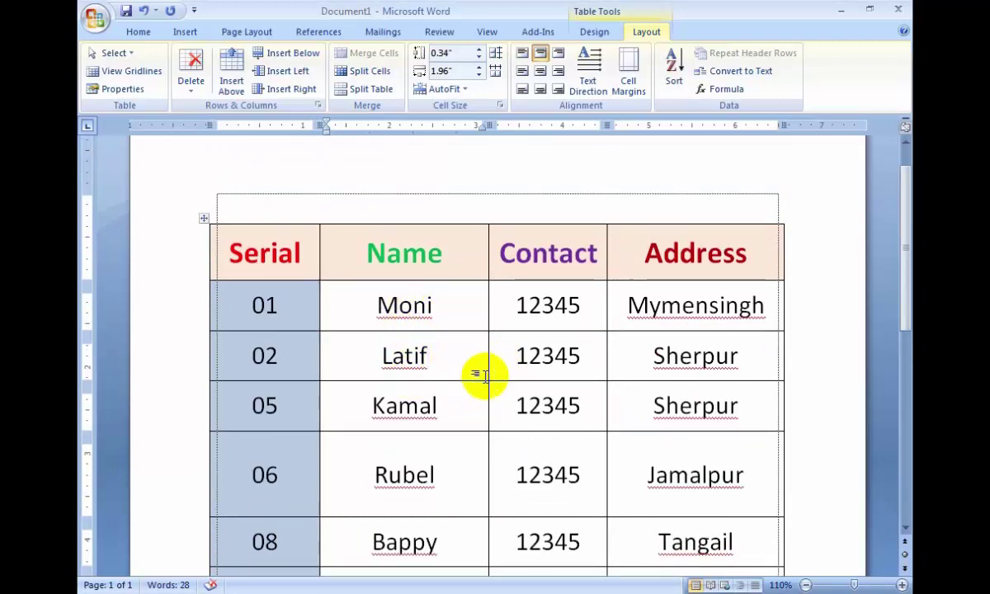
click(659, 357)
drag(649, 359, 740, 353)
click(678, 356)
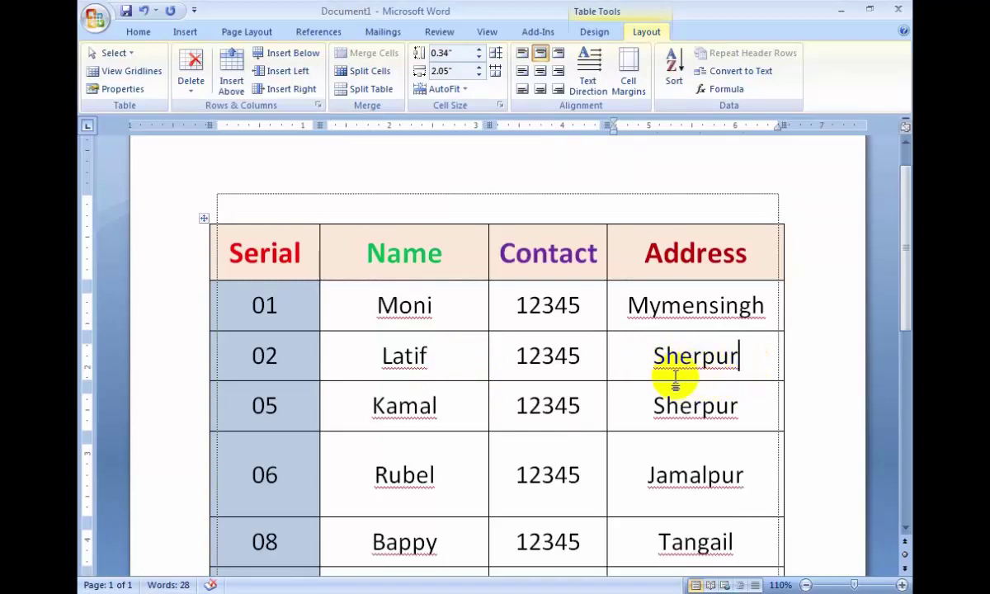
click(590, 356)
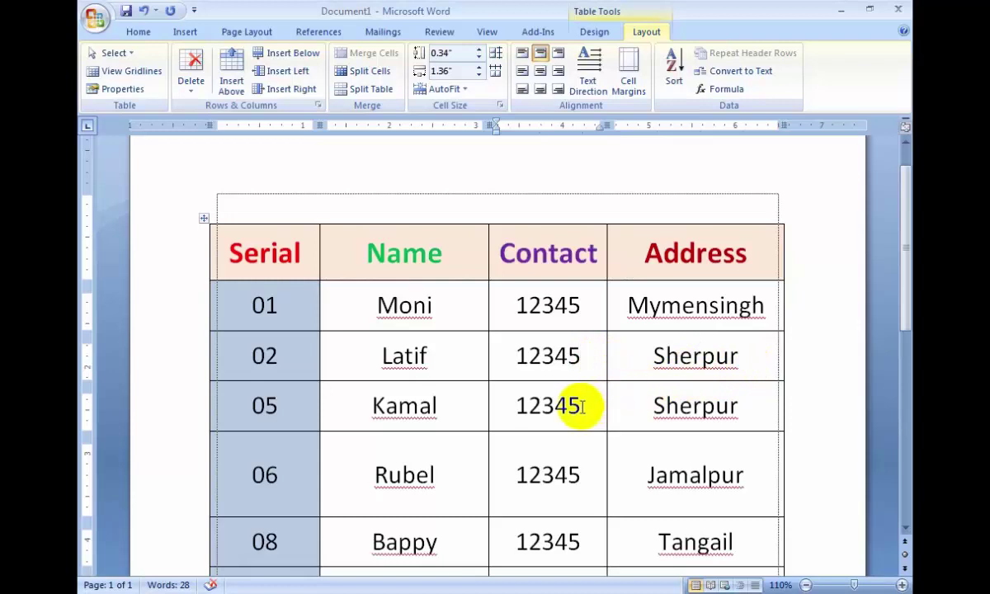